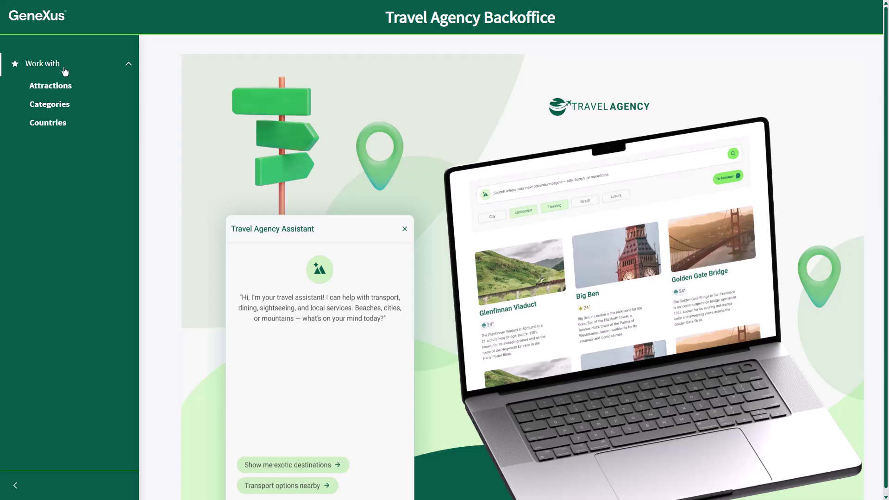
click(15, 485)
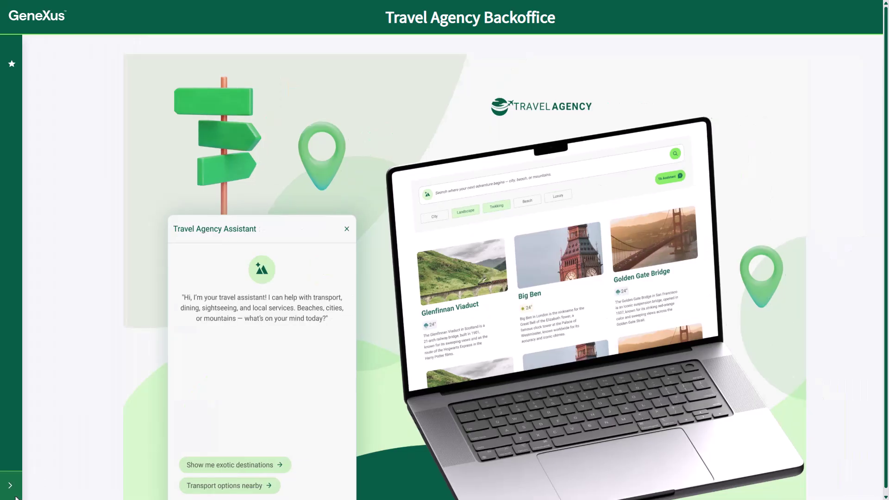
click(10, 485)
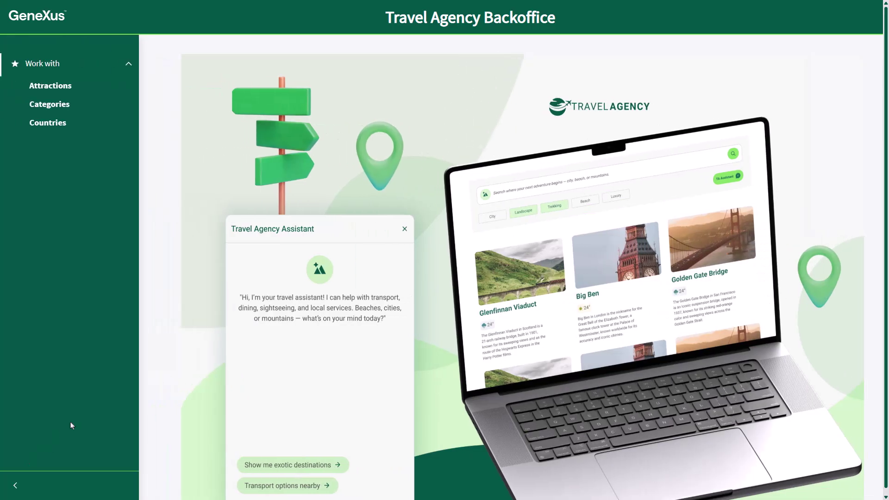
Open the categories list and try to delete the Landmark category.
click(104, 108)
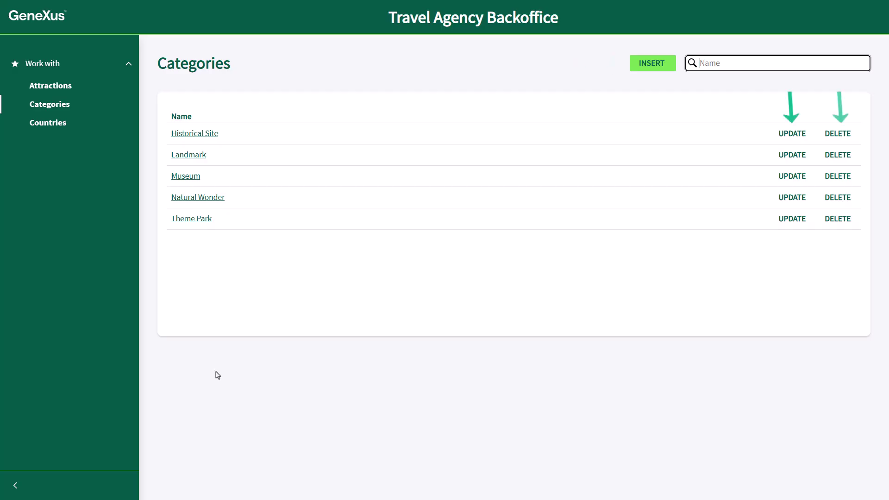
click(825, 156)
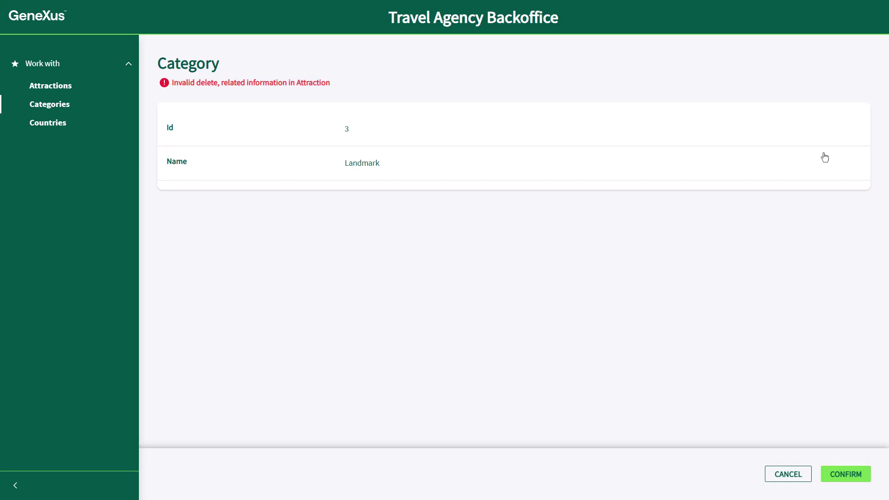
click(782, 480)
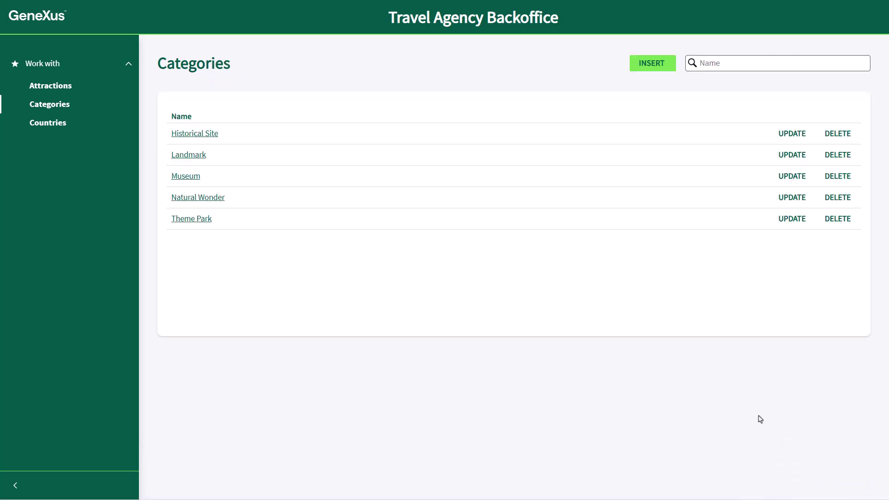
Insert a new category named Art Gallery and save it.
click(655, 66)
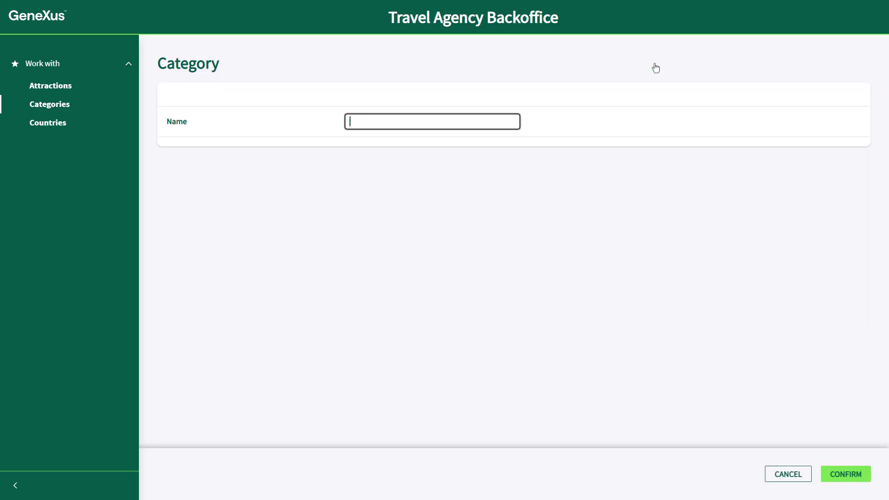
text(Art Gallery)
click(841, 474)
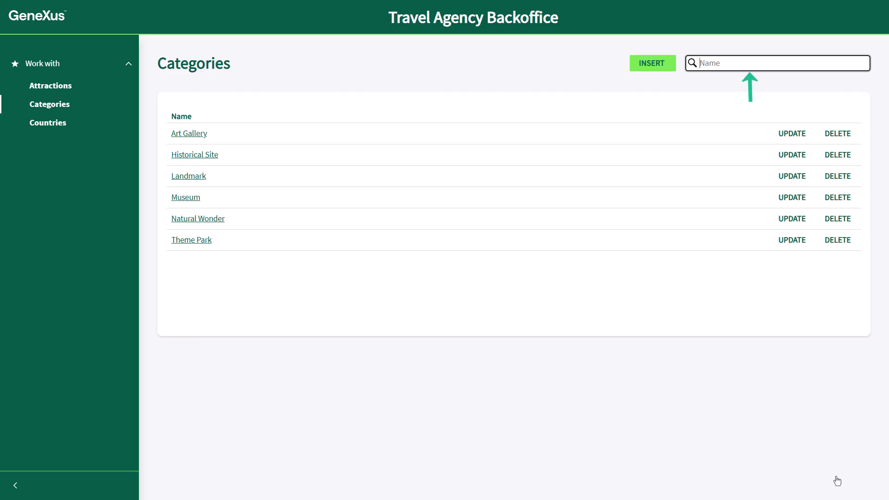
click(747, 422)
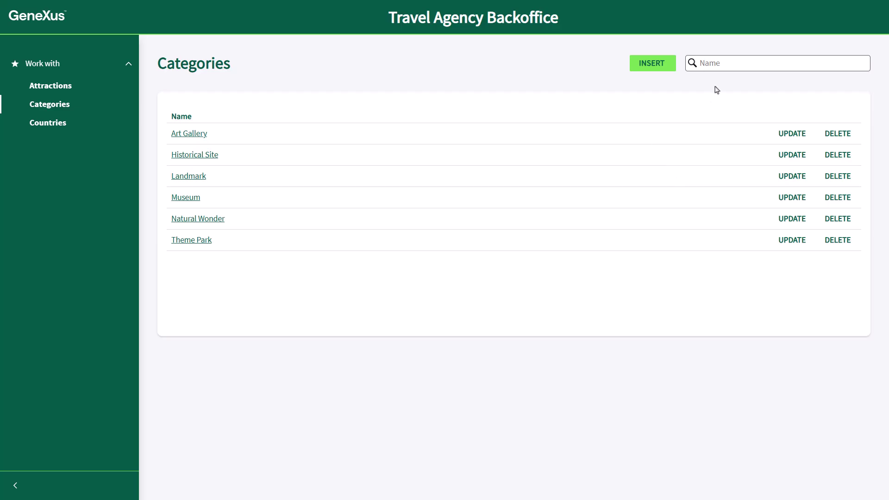
Filter the categories by the name "m" and look up the Louvre Museum's details among the Museum category's attractions.
click(720, 67)
text(m)
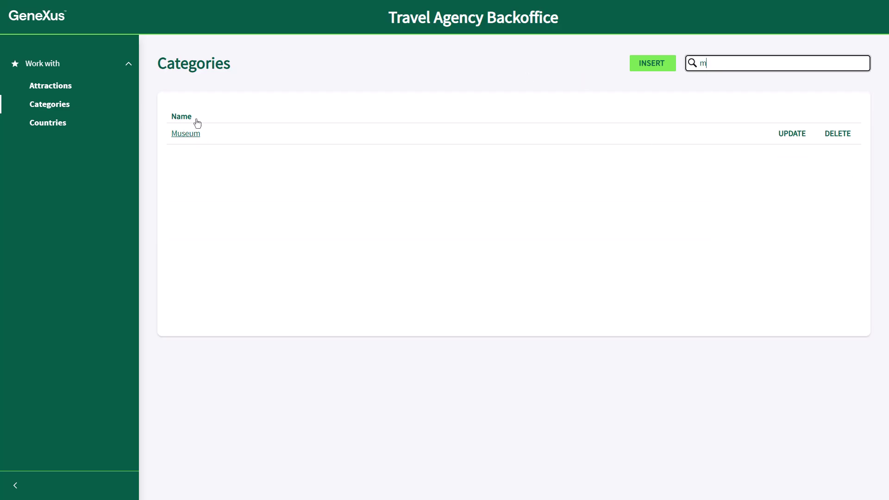
click(183, 135)
click(229, 122)
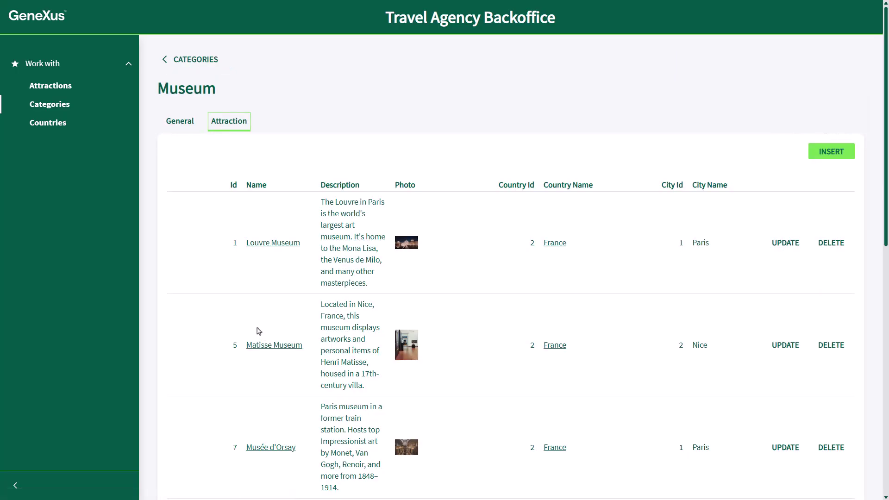
click(277, 243)
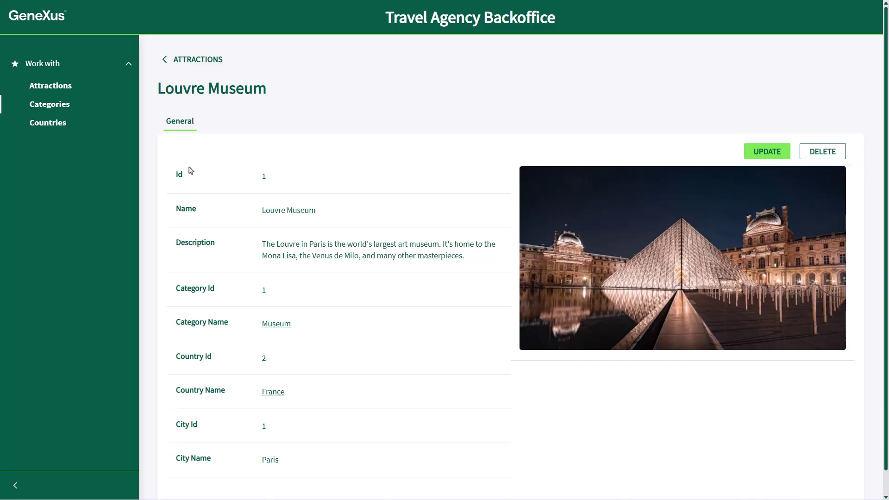
Examine the cities recorded for China in the countries list, including their temperatures and weather conditions.
click(85, 126)
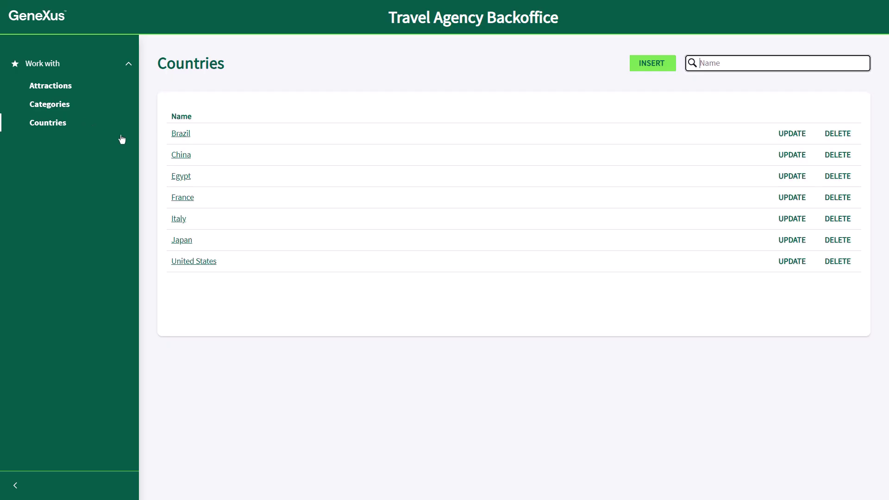
click(179, 160)
click(219, 123)
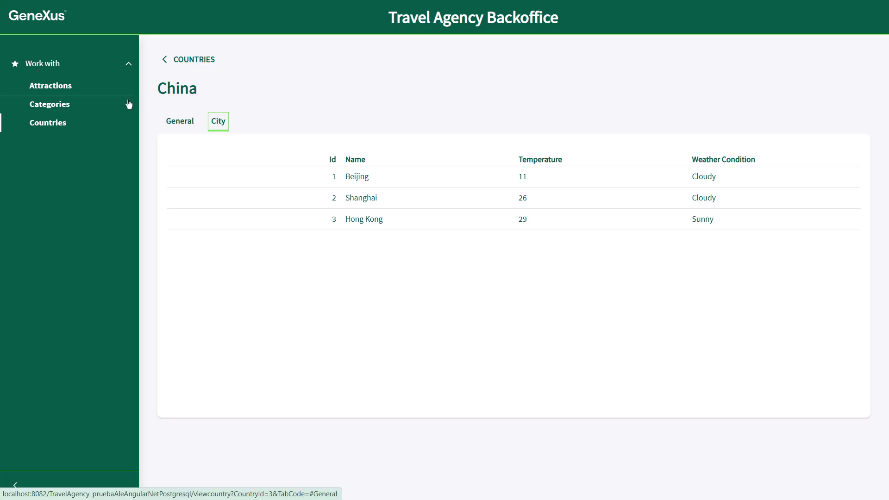
Browse the attractions list through to its second page and return to the first page.
click(87, 85)
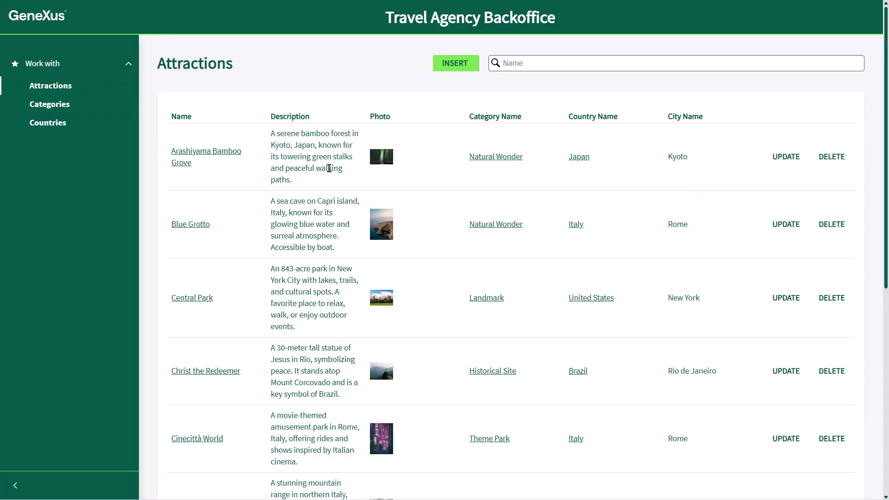
scroll(598, 286, down, 2)
scroll(599, 287, down, 5)
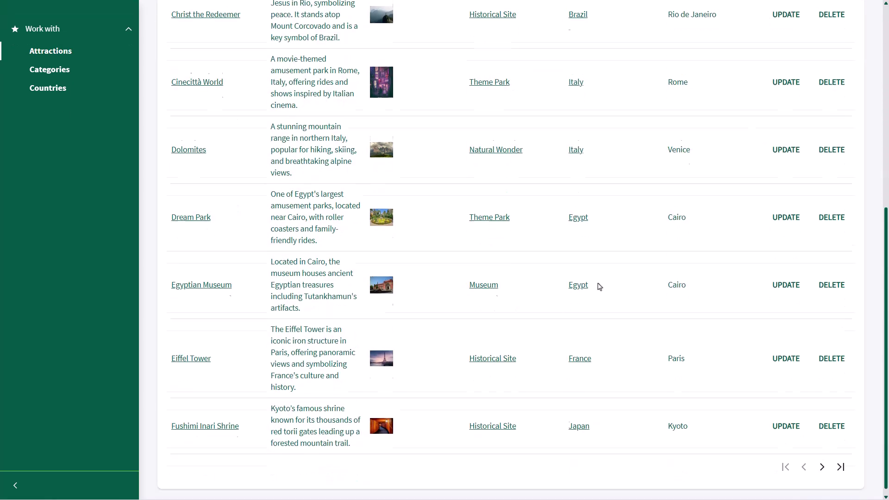
click(823, 459)
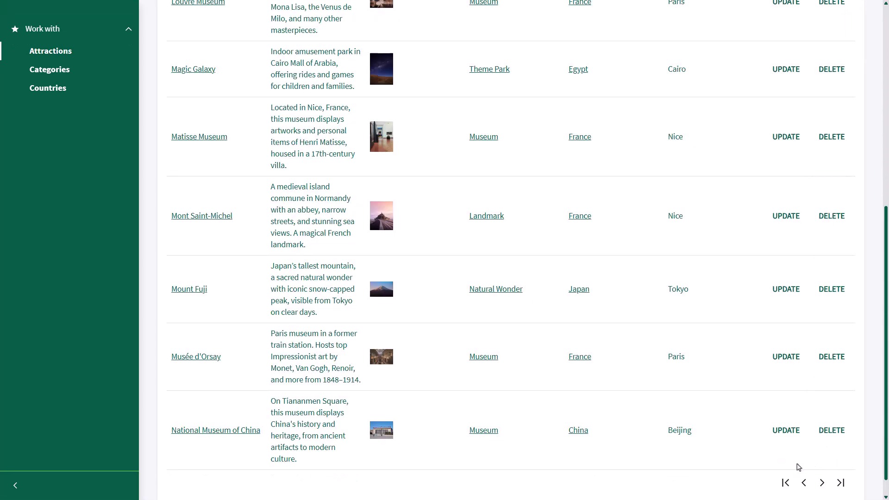
click(786, 482)
scroll(598, 358, up, 6)
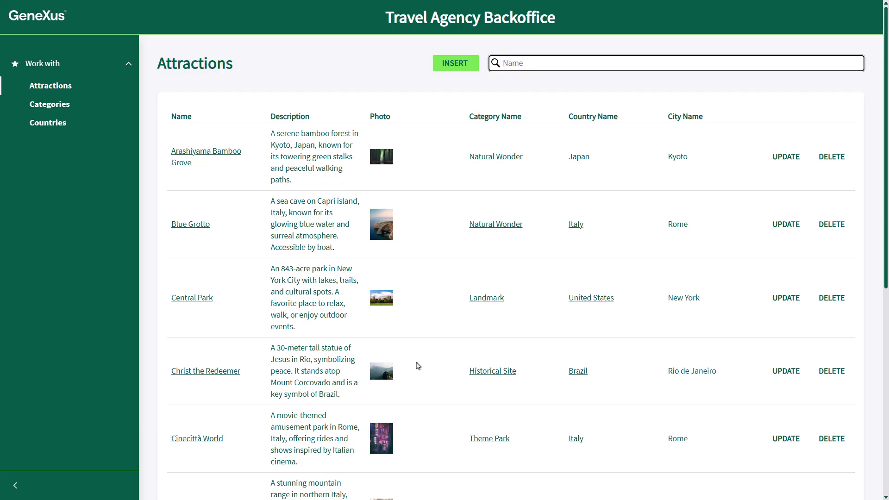
Start a new attraction named Rialto Bridge with its description, a photo of the bridge and category ID 3 (Landmark).
click(460, 67)
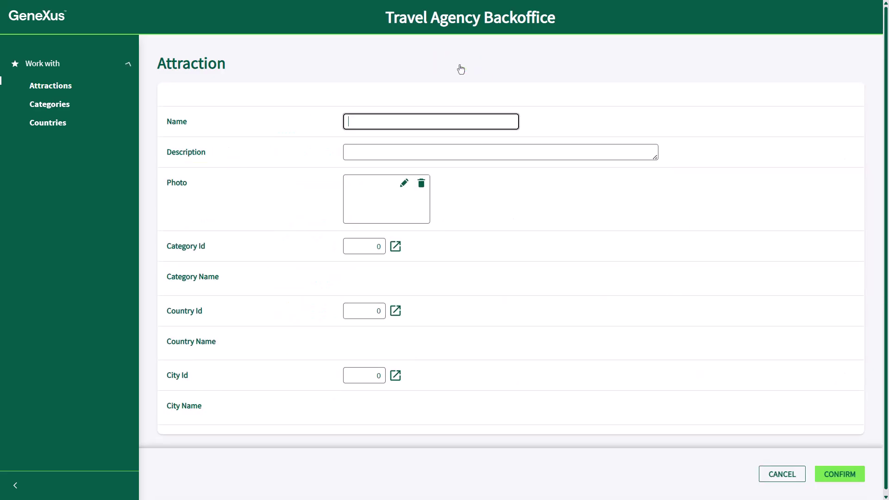
text(Rialto Bridge)
key(Tab)
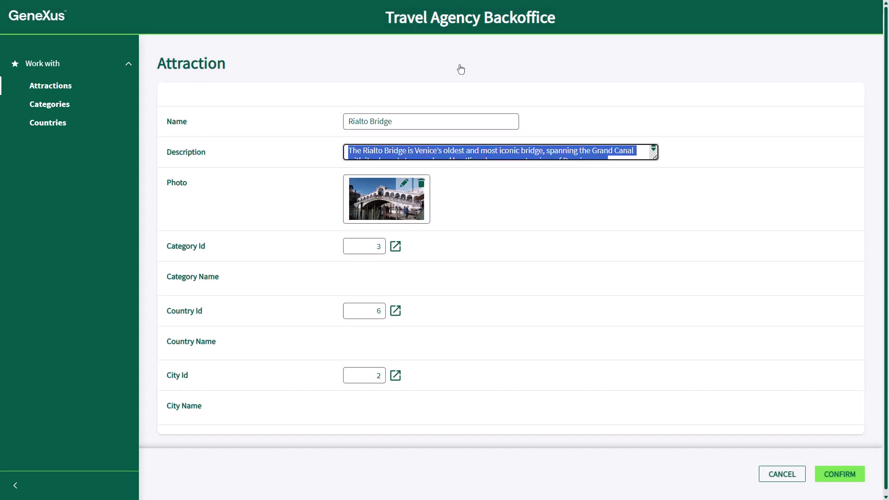
key(Tab)
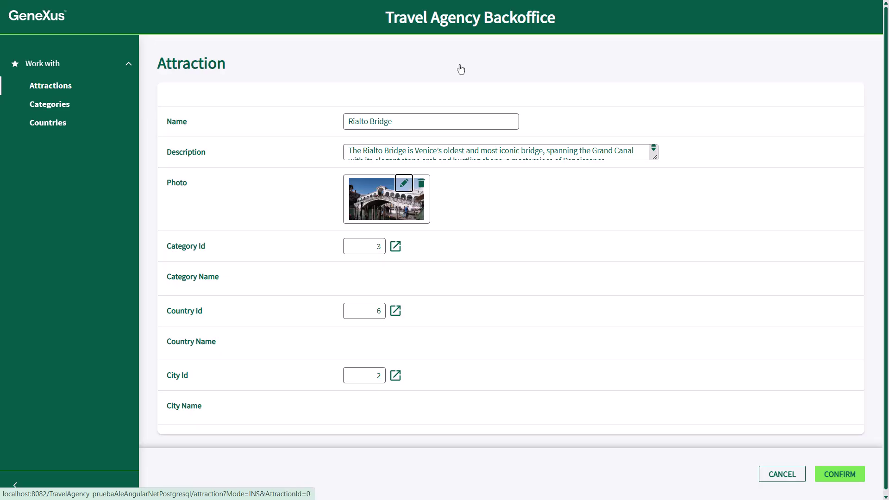
key(Tab)
key(Tab)
key(Tab)
key(Tab)
key(Tab)
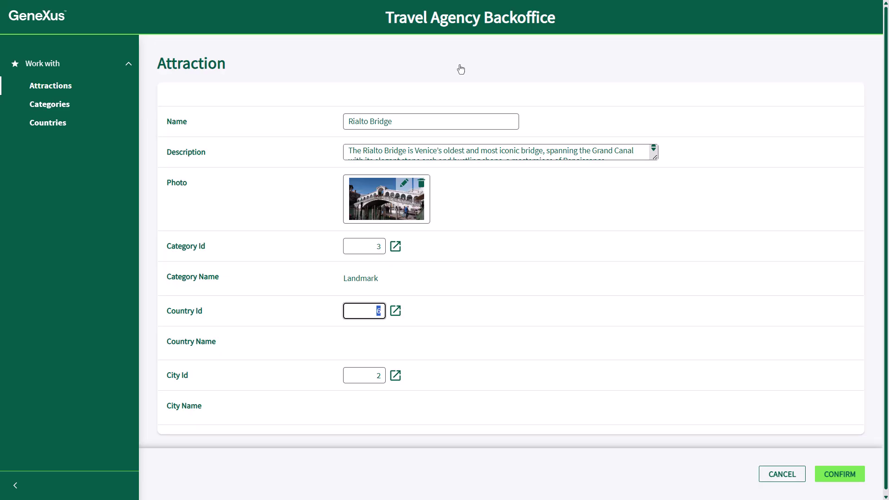
Assign country ID 6 (Italy) and city ID 2 (Venice) to the Rialto Bridge attraction and save it.
key(Tab)
key(Tab)
key(Tab)
key(Tab)
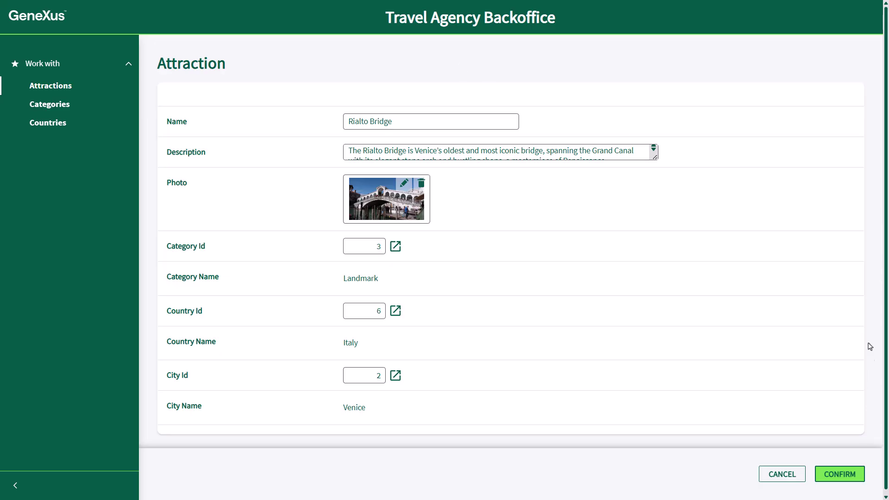
click(840, 478)
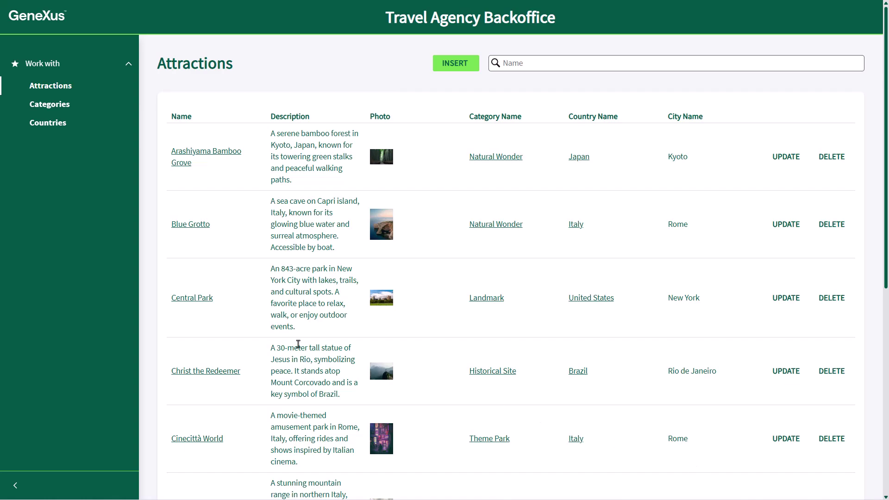
Examine the cities recorded for Italy in the countries list.
click(73, 124)
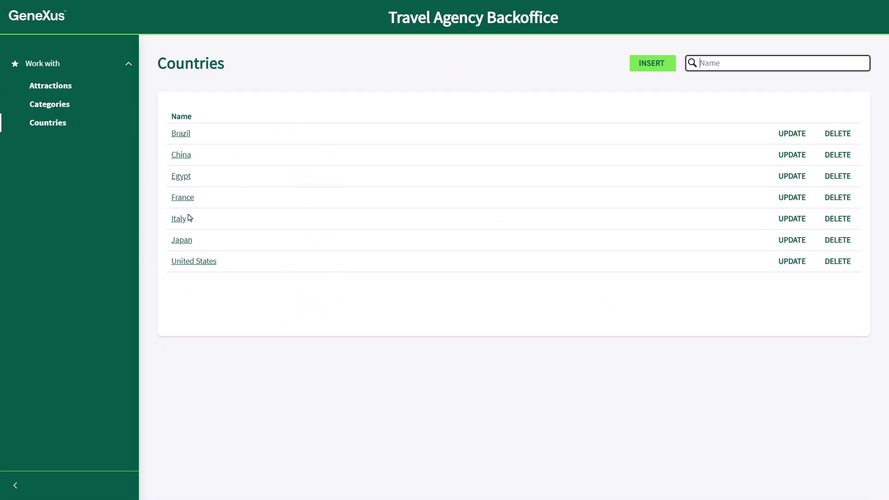
click(175, 222)
click(218, 120)
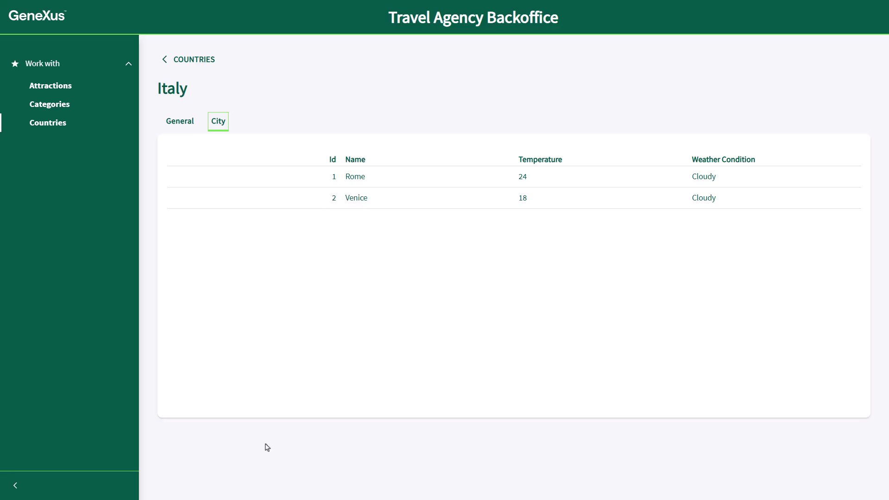
Start a new attraction named Juliet's House with its description, a photo of the house and category ID 2 (Historical Site).
click(50, 85)
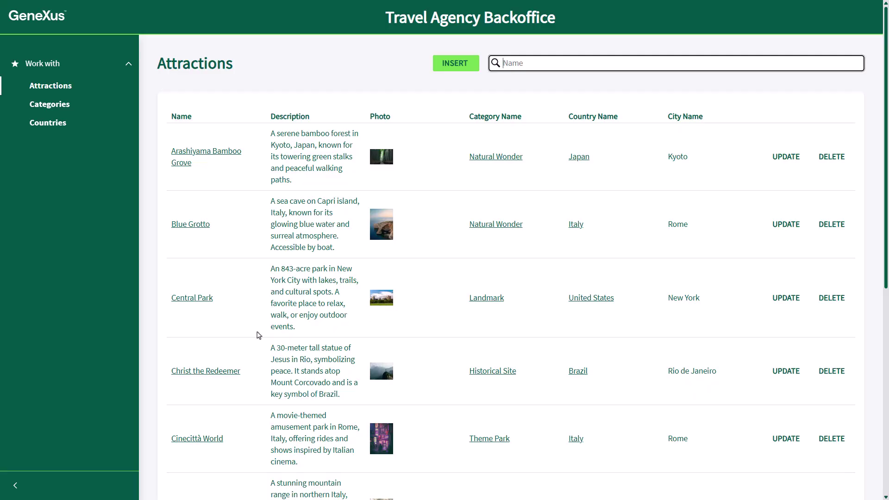
click(453, 67)
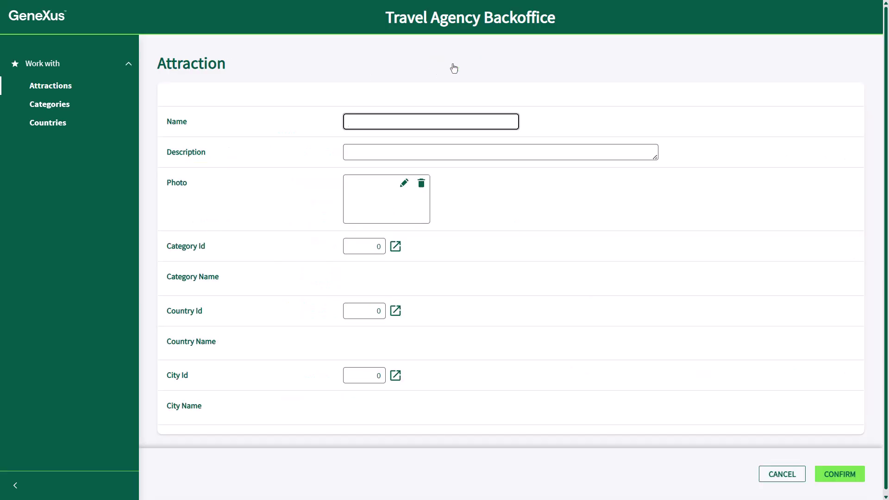
text(Juliet's House)
key(Tab)
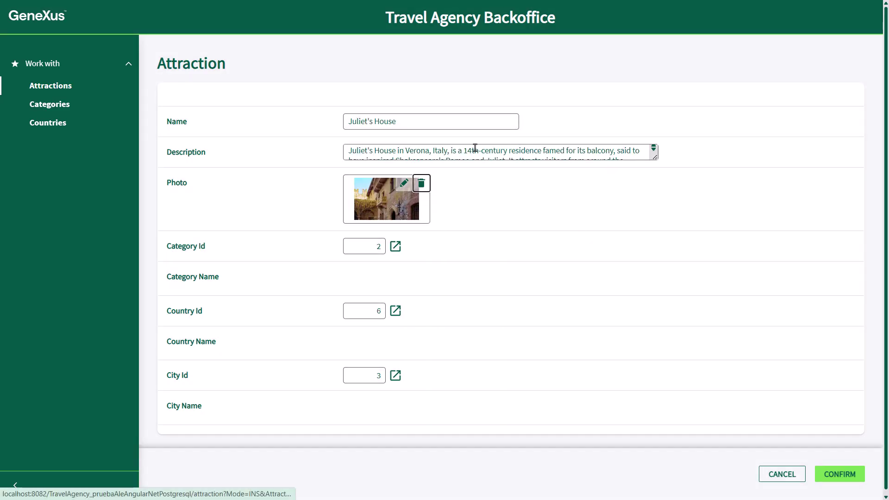
key(Tab)
key(Tab)
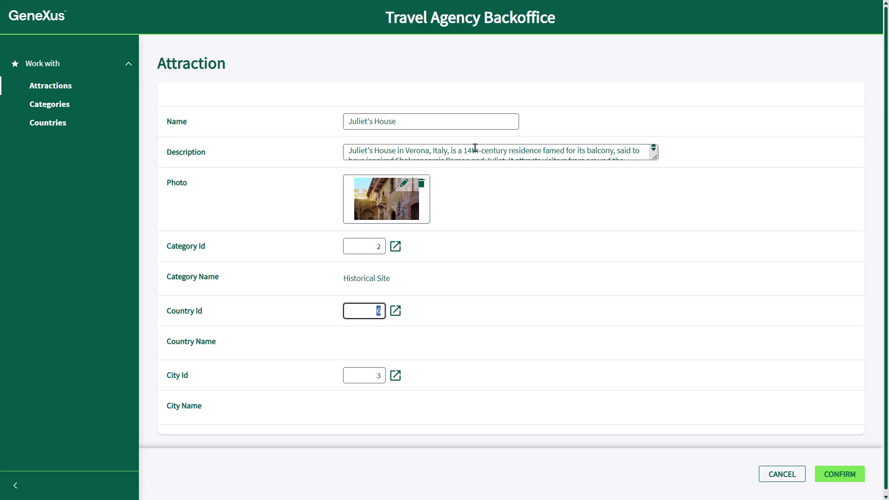
Assign country ID 6 (Italy) and city ID 3 (Verona) to the Juliet's House attraction and save it.
key(Tab)
key(Tab)
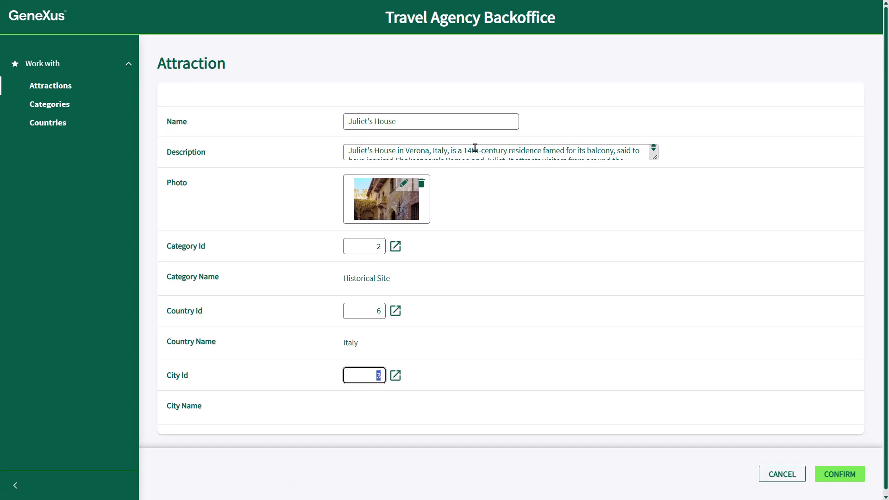
key(Tab)
key(Tab)
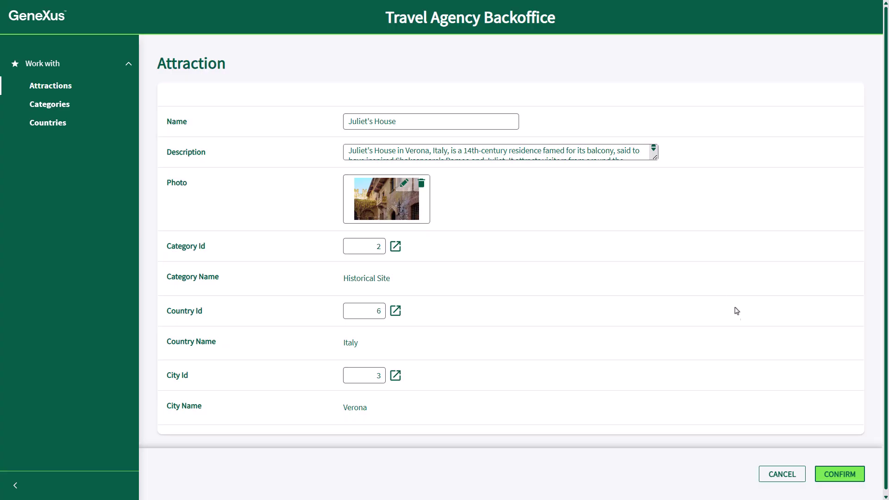
click(839, 474)
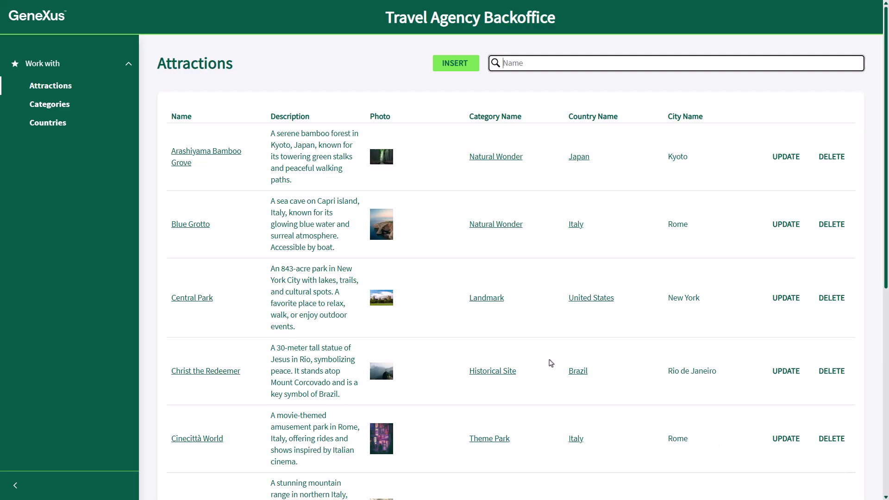
Check Italy's city list for Verona with its temperature and weather condition, and return to the countries list.
click(69, 128)
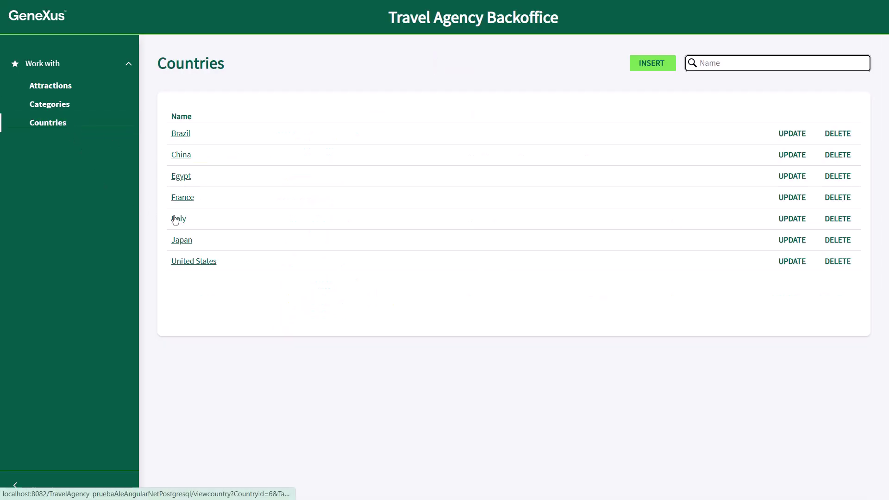
click(178, 218)
click(219, 122)
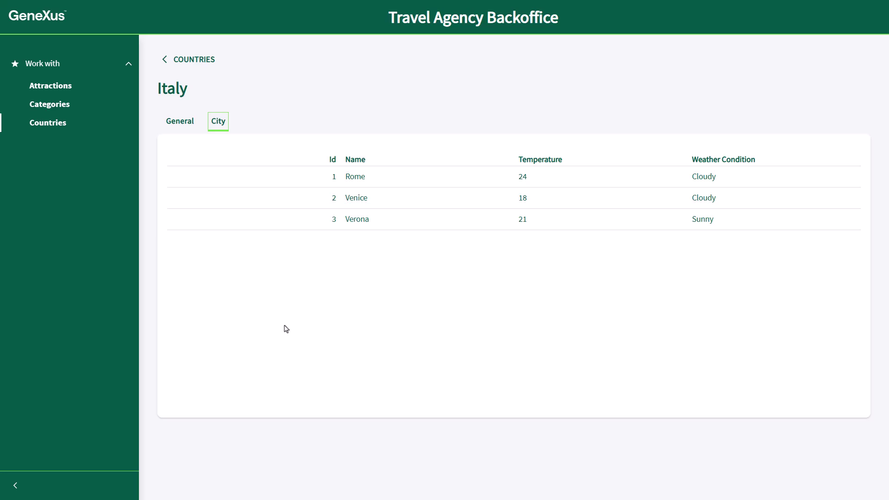
click(224, 324)
click(190, 60)
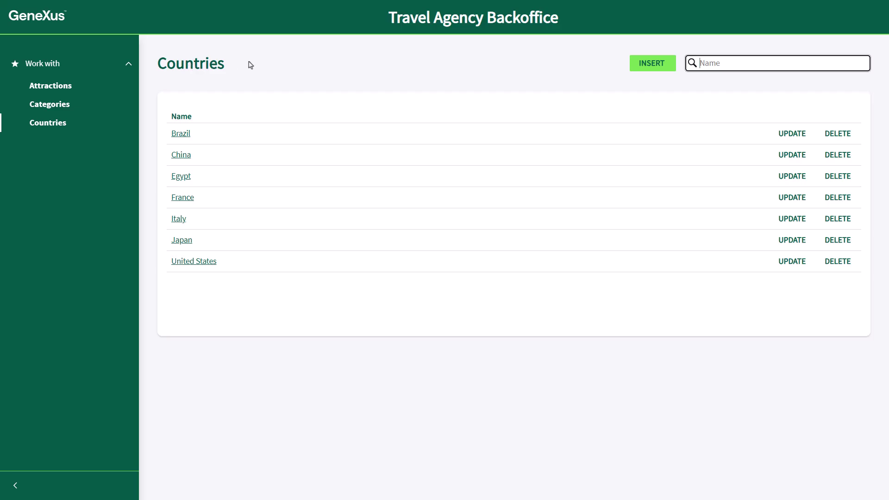
Start a new attraction named Carnaval Museum with its description, a museum photo, category ID 1, country ID 8 and city ID 1.
click(66, 83)
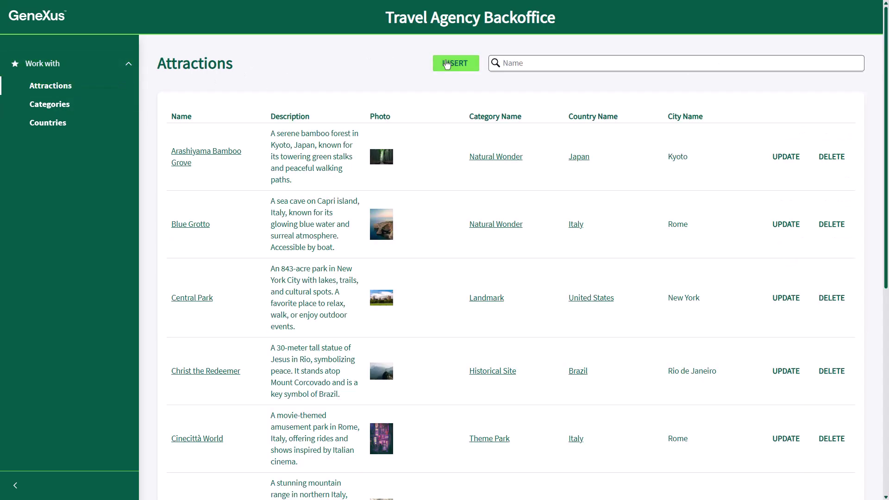
click(447, 63)
text(Carnaval)
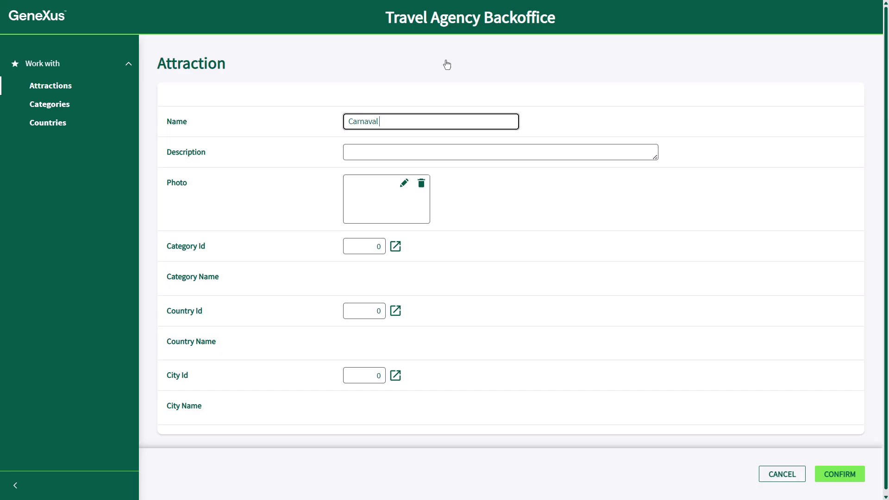
text( Museum)
key(Tab)
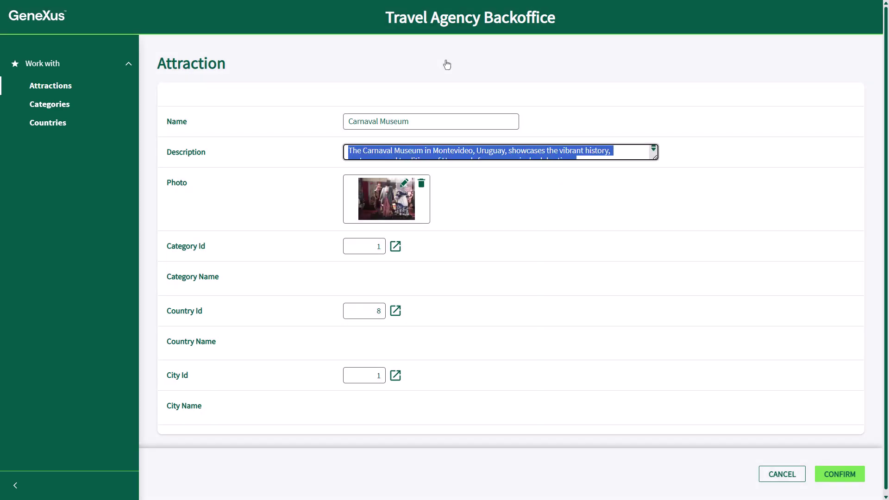
Validate the category (Museum), country (Uruguay) and city (Montevideo) of the Carnaval Museum attraction and save it.
key(Tab)
key(Tab)
key(Tab)
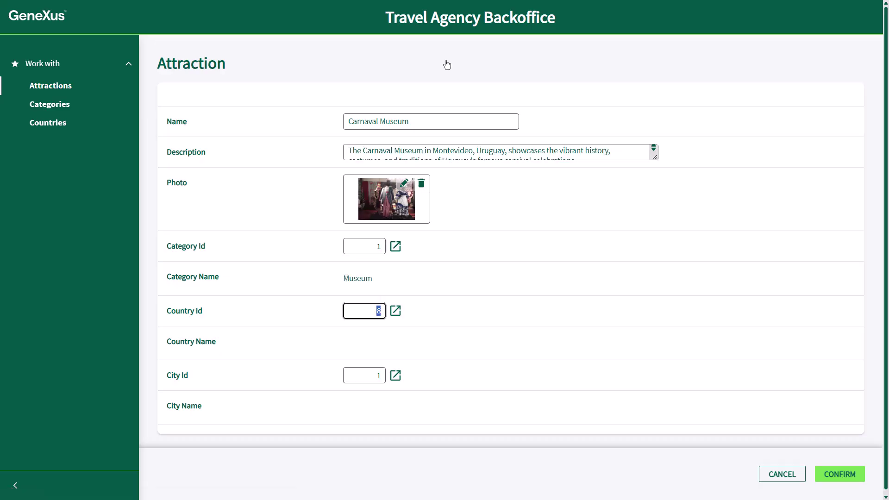
key(Tab)
key(Tab)
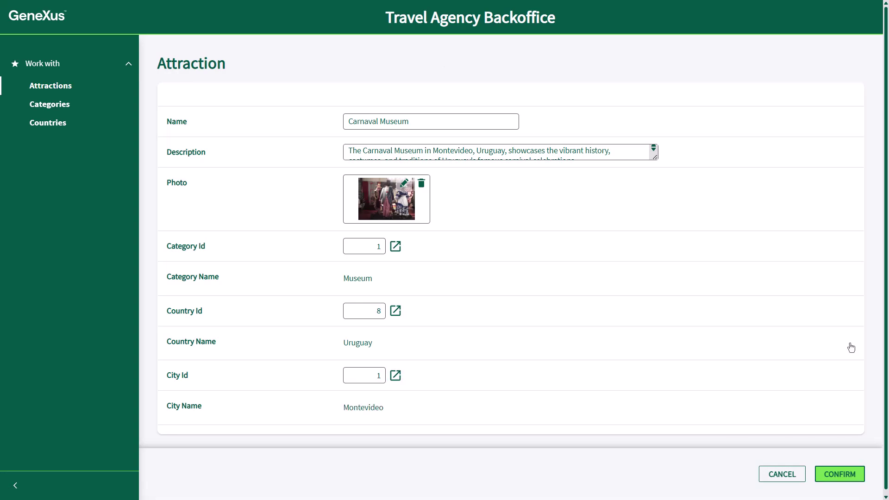
click(839, 475)
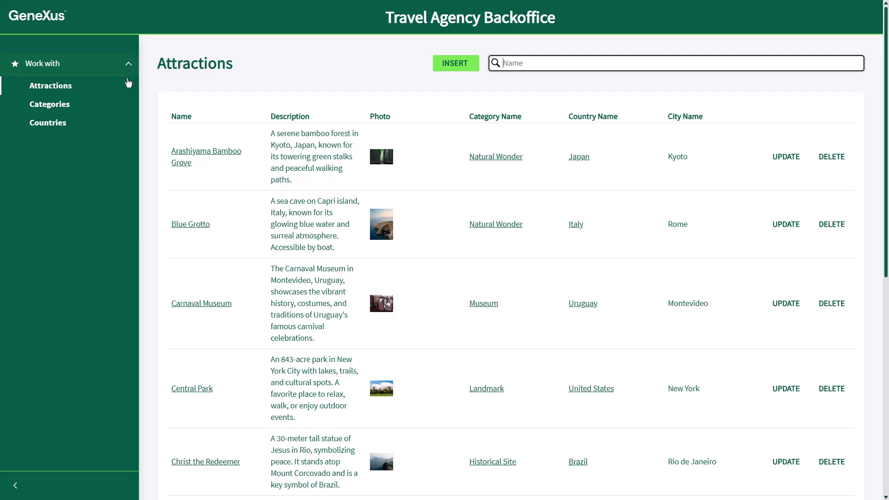
Check the city list of Uruguay in the countries records, and return to the backoffice home page.
click(71, 124)
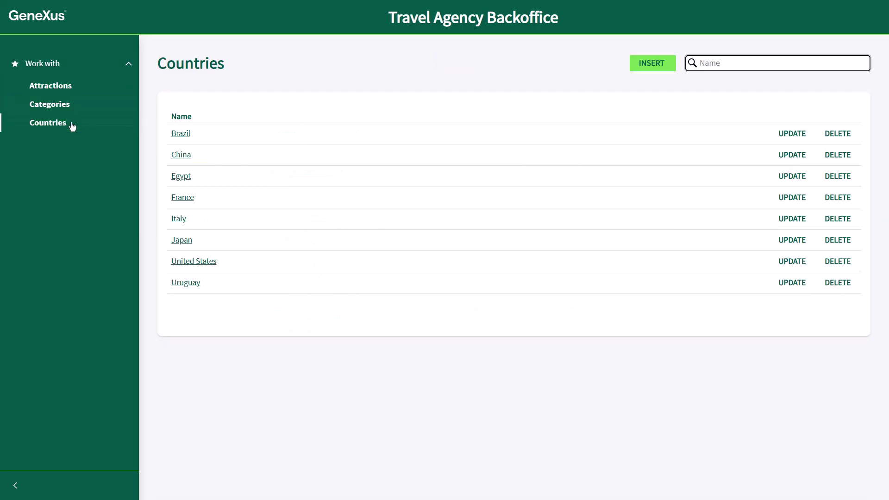
click(182, 285)
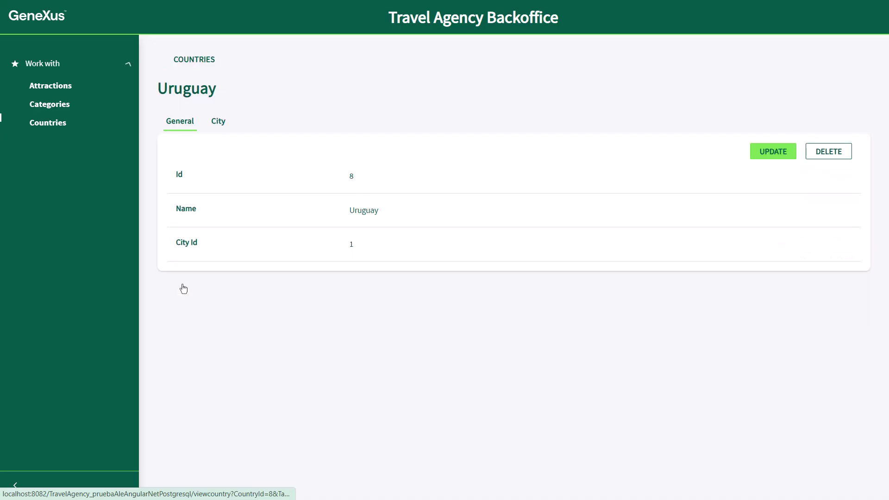
click(221, 123)
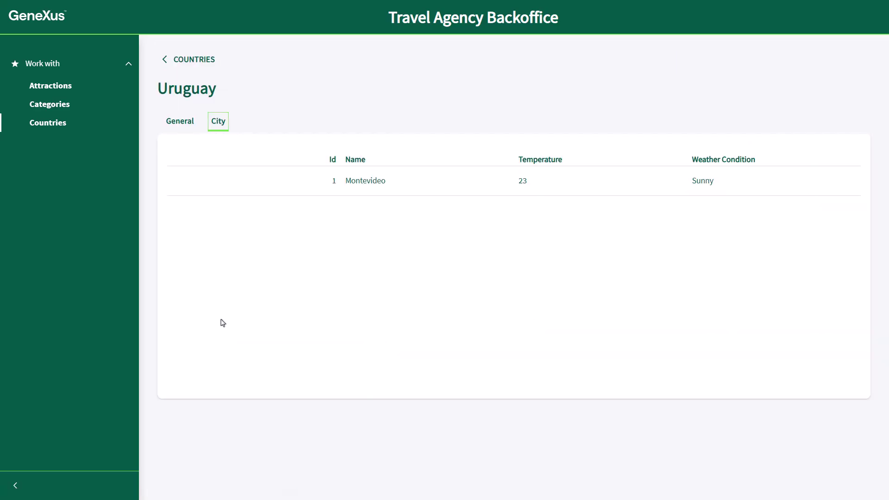
click(423, 22)
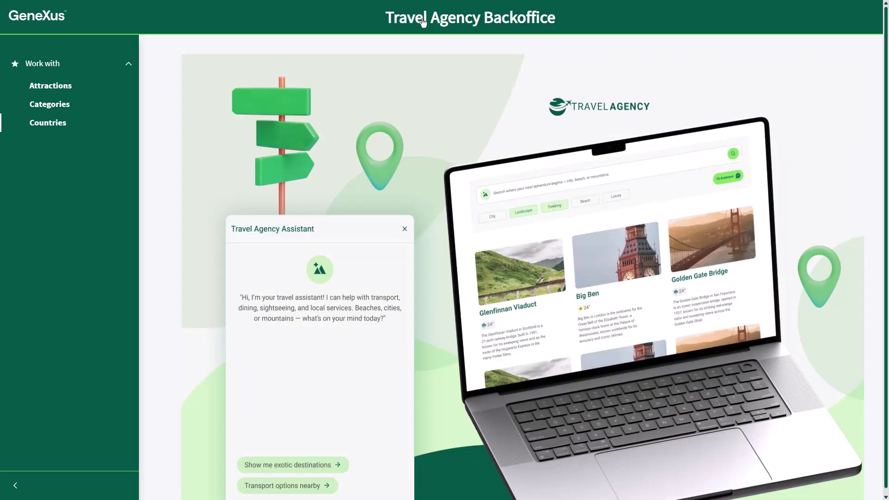